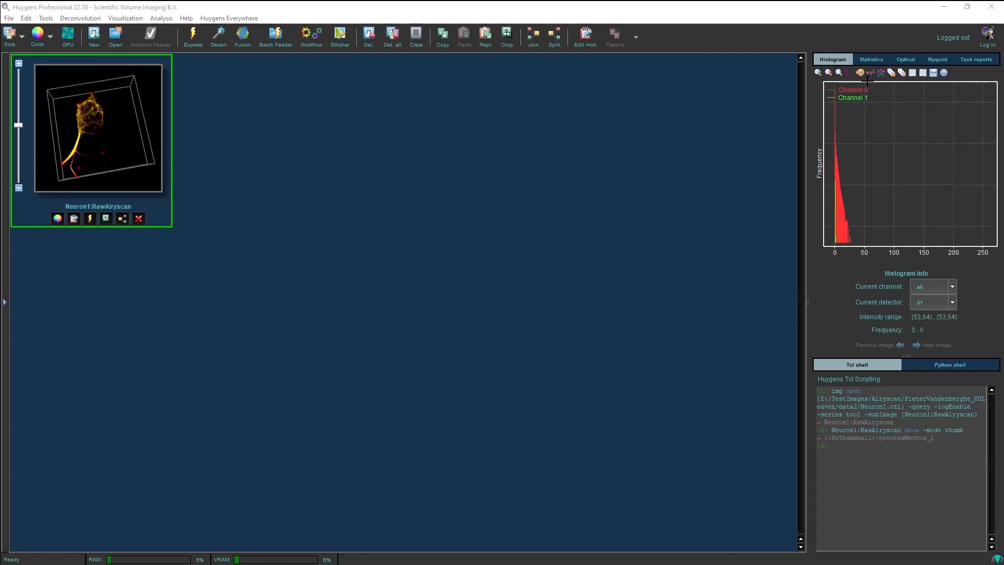
# - Inspect the image statistics and the histograms of channel 0, channel 1 and all channels
pyautogui.click(877, 61)
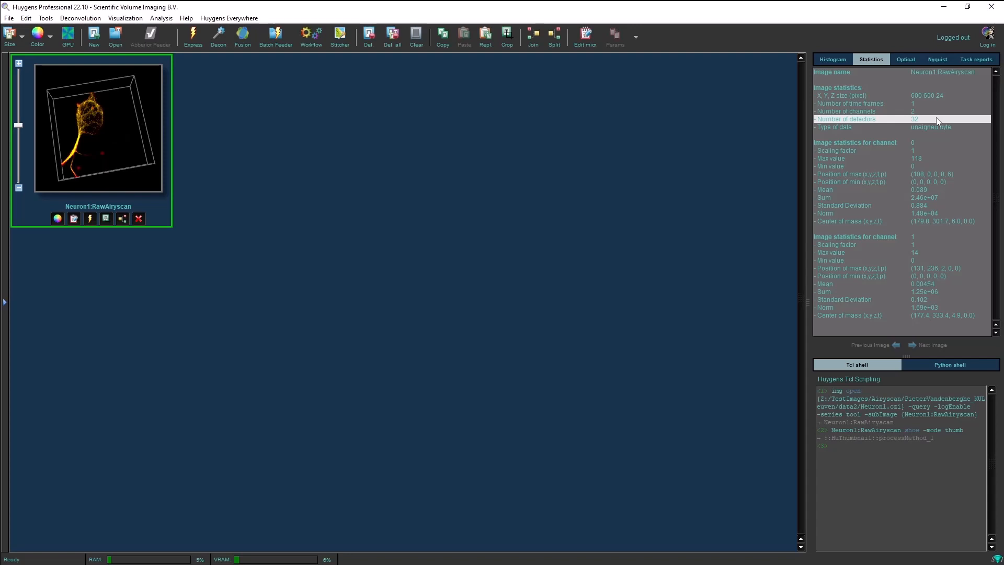
pyautogui.click(840, 58)
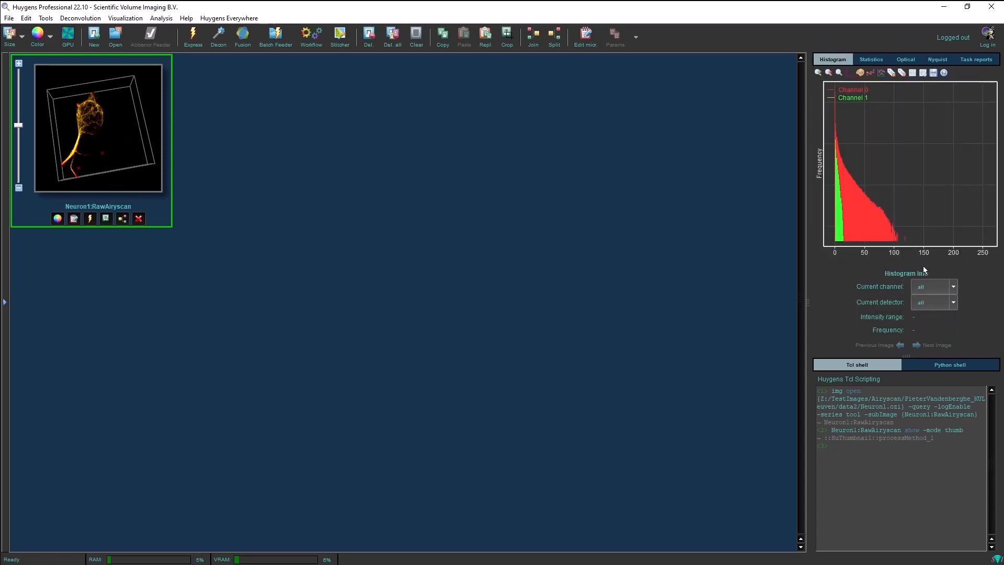
pyautogui.click(949, 287)
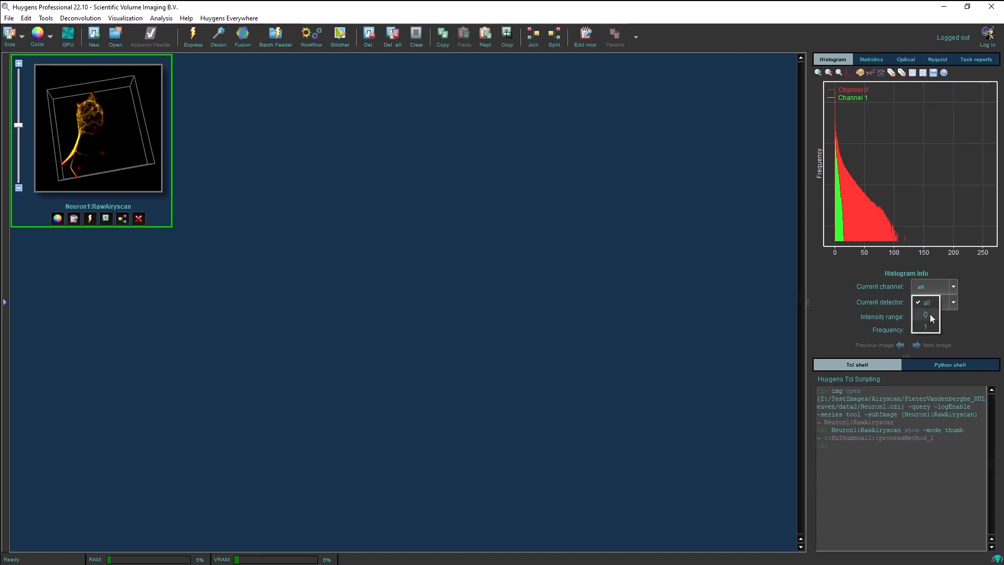
pyautogui.click(930, 312)
pyautogui.click(953, 302)
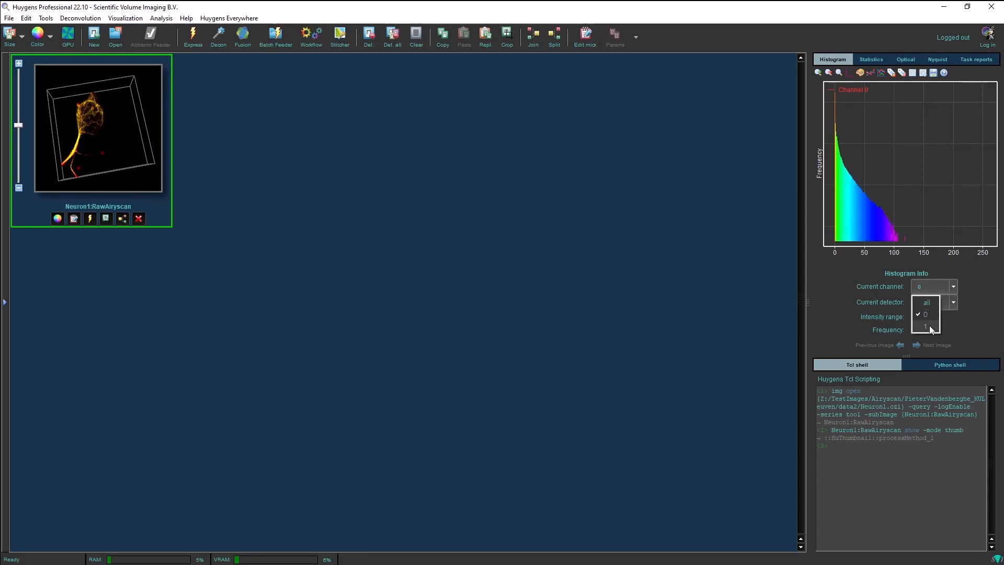
pyautogui.click(925, 326)
pyautogui.click(930, 288)
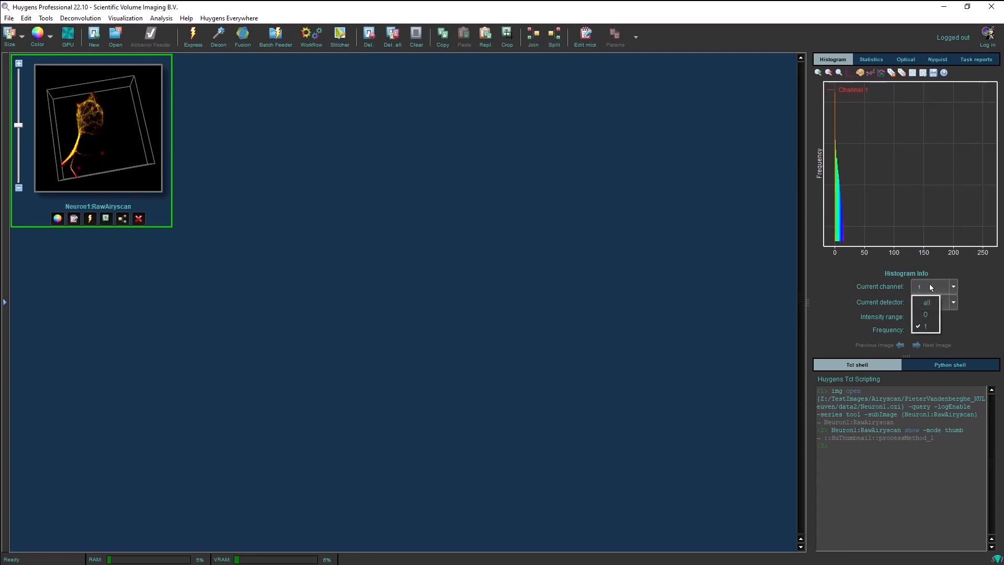
pyautogui.click(930, 300)
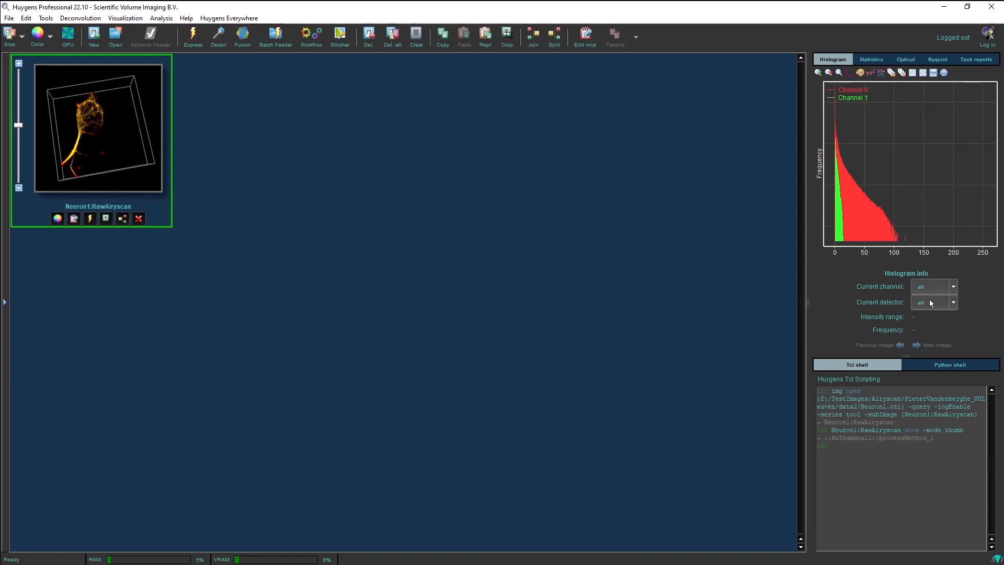
# - Compare the histograms of individual detectors, including detectors 0 and 19, then return to all detectors
pyautogui.click(930, 301)
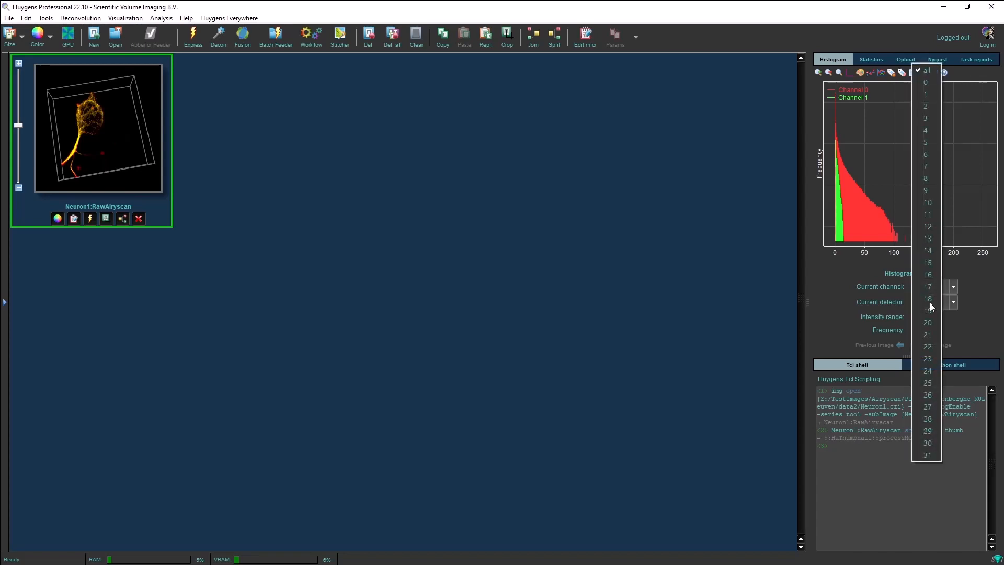
pyautogui.click(934, 82)
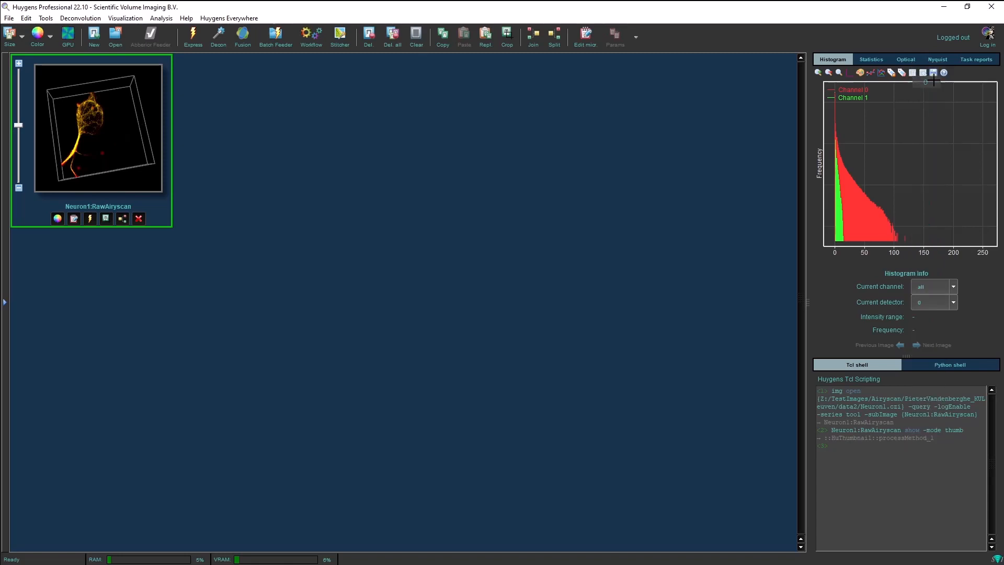
pyautogui.click(935, 303)
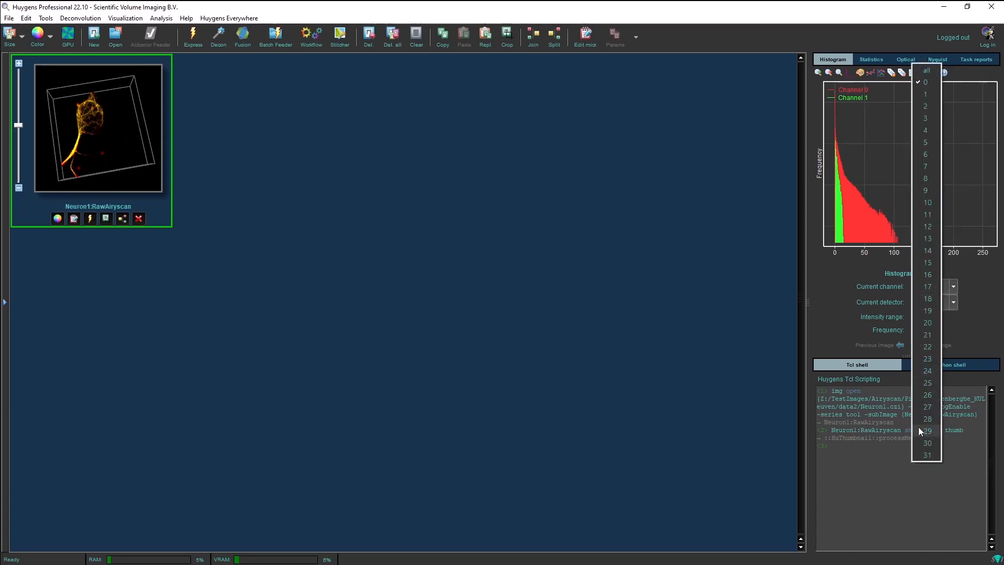
pyautogui.click(922, 393)
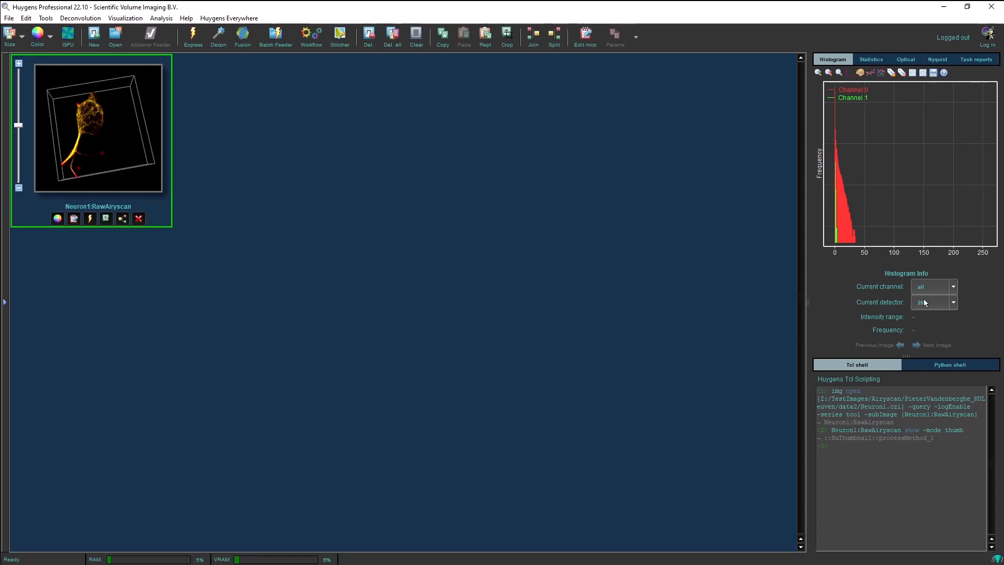
pyautogui.click(924, 302)
pyautogui.click(922, 308)
pyautogui.click(921, 309)
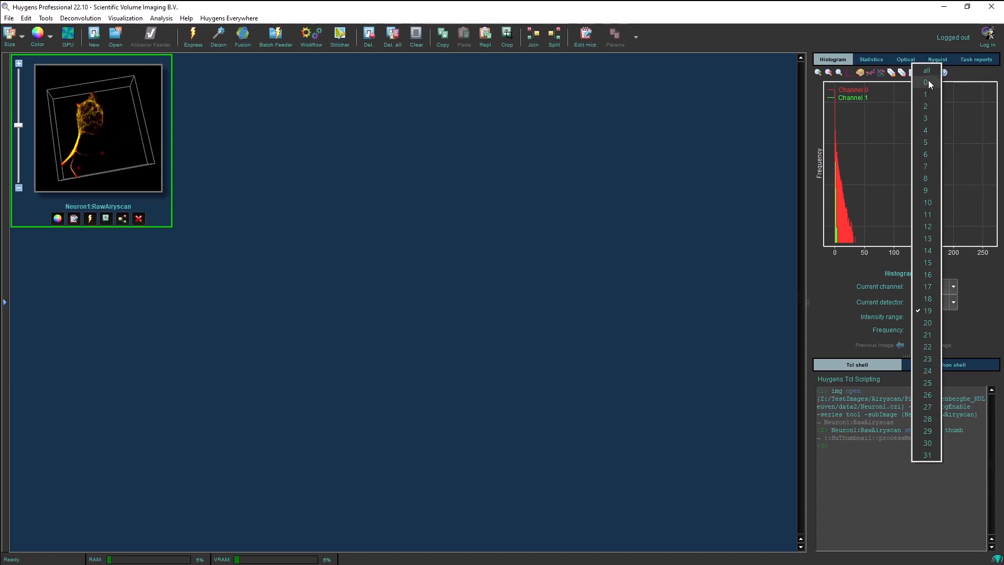
pyautogui.click(933, 72)
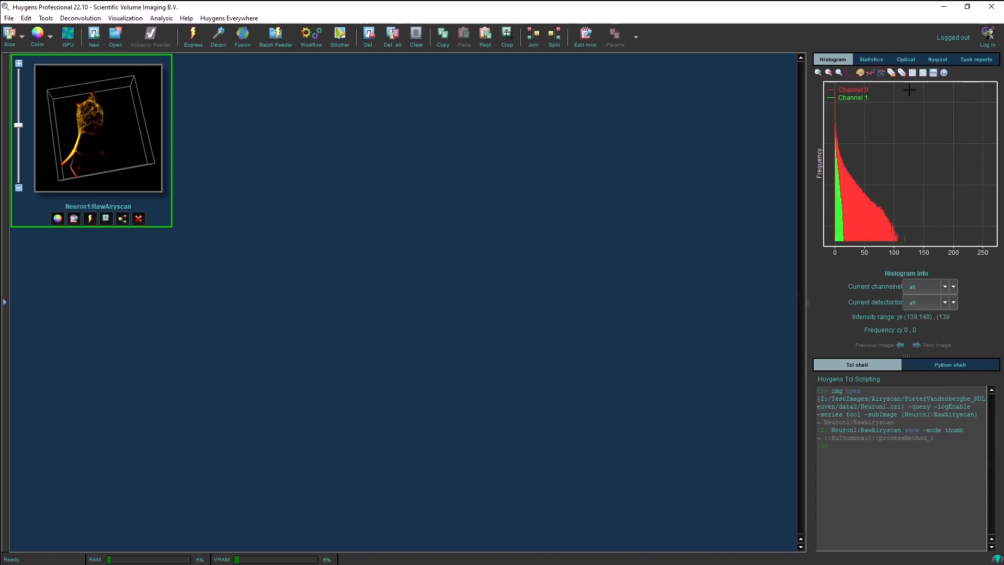
# - Open the Neuron1:RawAiryscan image in the 2D Slicer
pyautogui.rightClick(124, 110)
pyautogui.moveTo(203, 196)
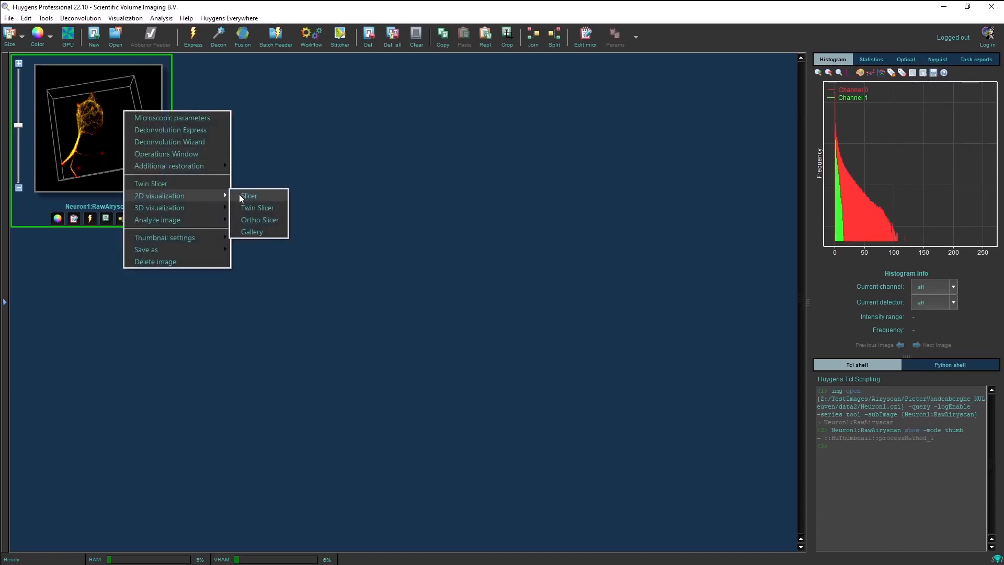
pyautogui.click(238, 193)
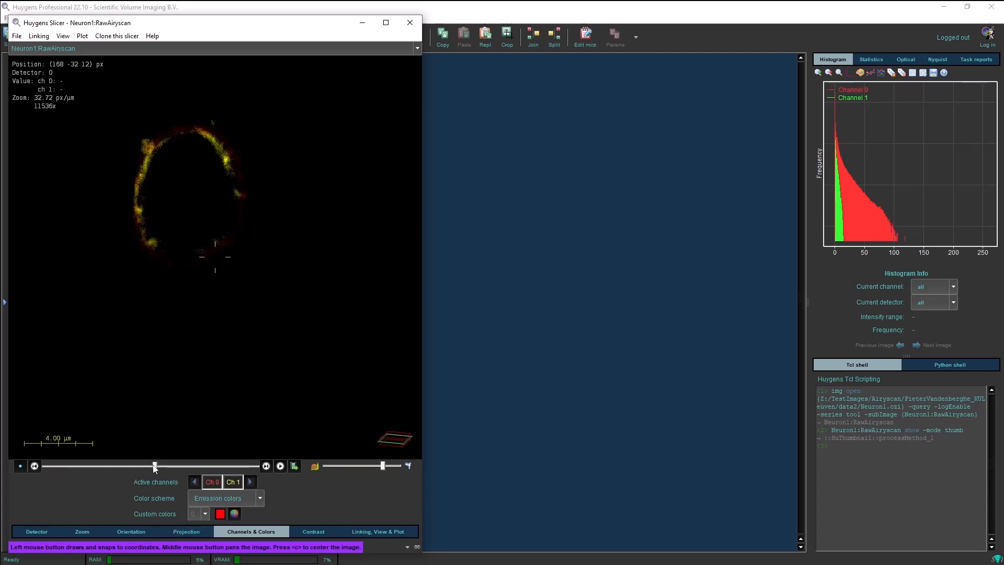
# - Move to a lower slice and switch the projection mode to Sum
pyautogui.moveTo(154, 466); pyautogui.dragTo(119, 467)
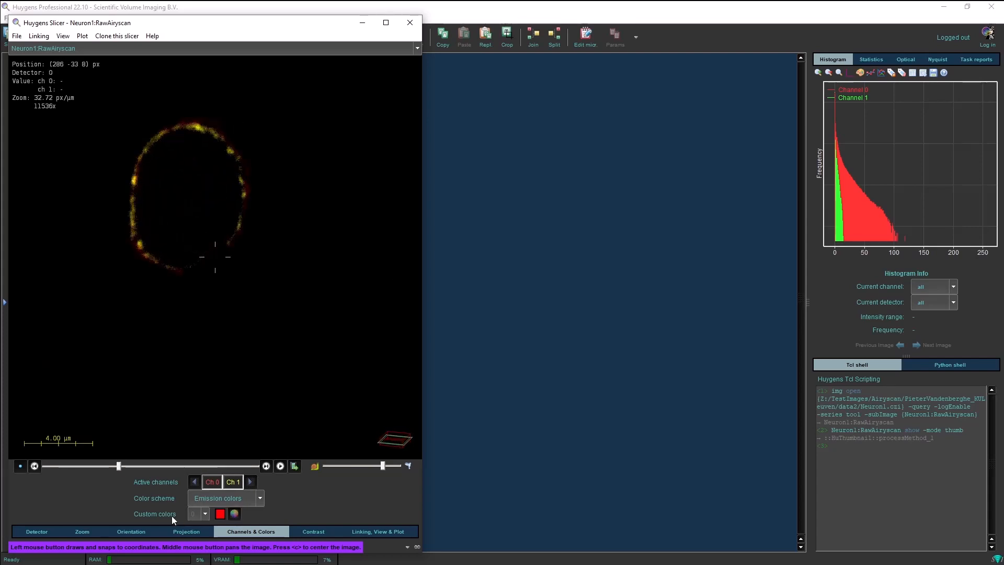
pyautogui.click(187, 531)
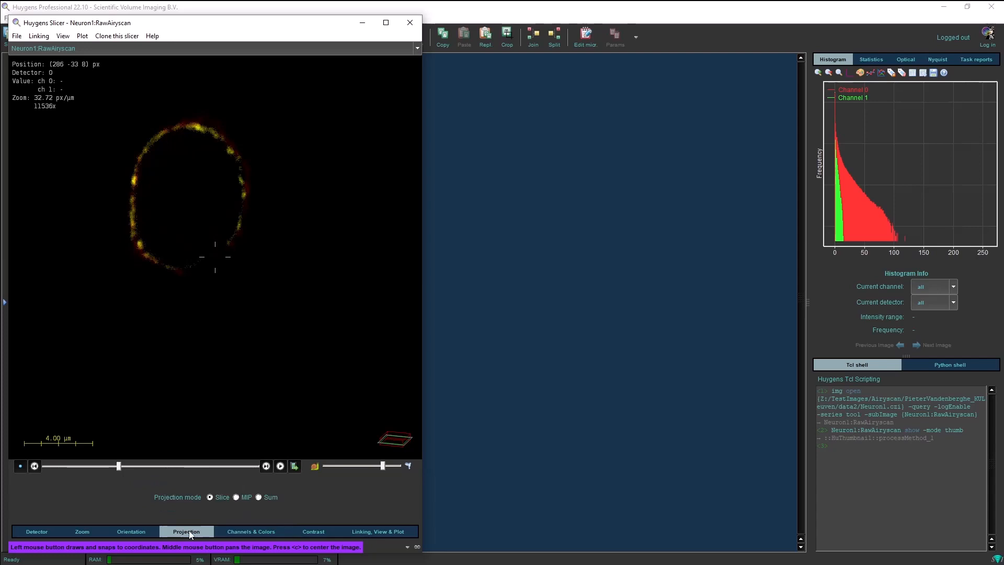
pyautogui.click(266, 499)
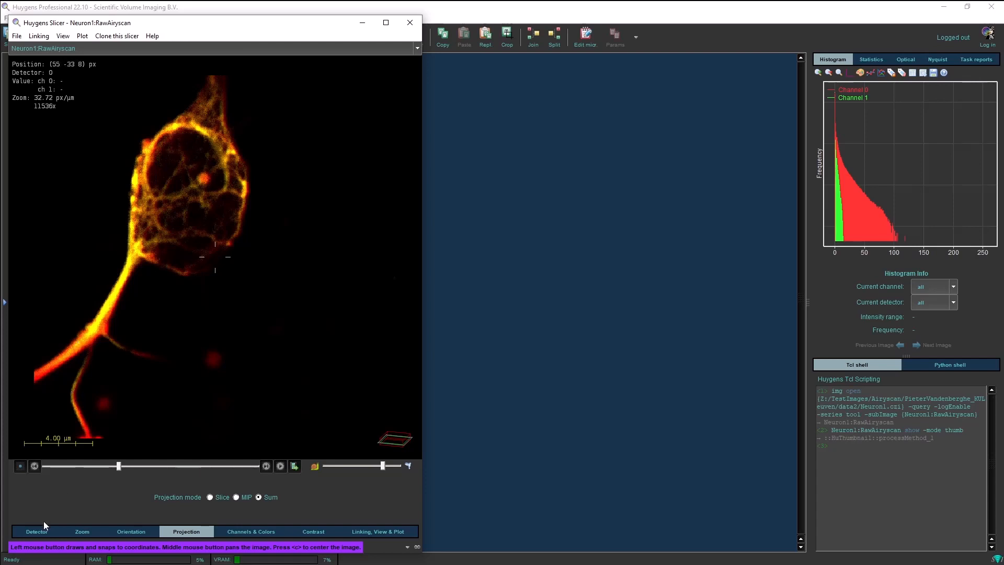
# - Browse through the detectors with the detector slider and close the Slicer
pyautogui.click(29, 531)
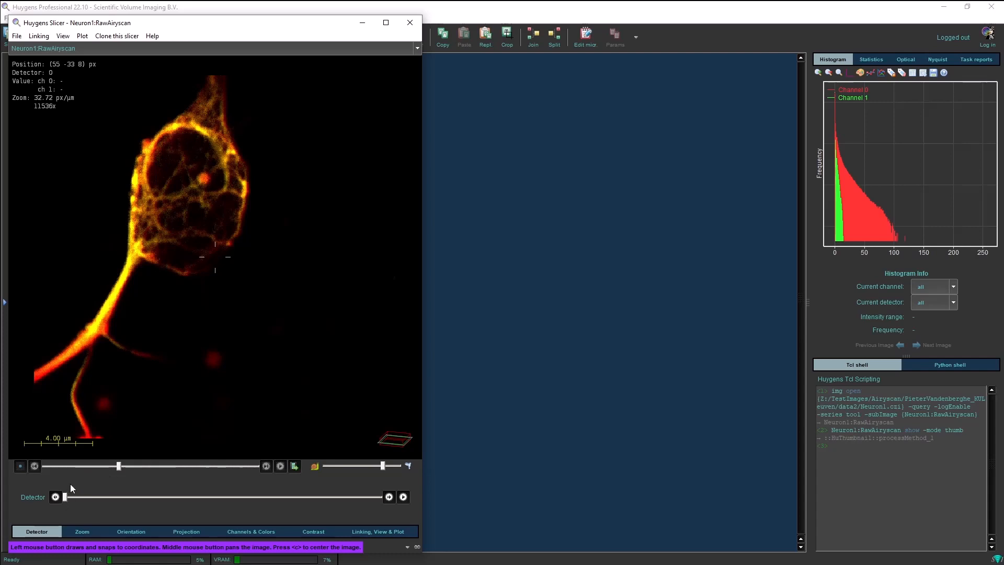
pyautogui.moveTo(66, 499)
pyautogui.mouseDown()
pyautogui.moveTo(415, 483)
pyautogui.moveTo(85, 482)
pyautogui.moveTo(52, 495)
pyautogui.mouseUp()
pyautogui.click(417, 26)
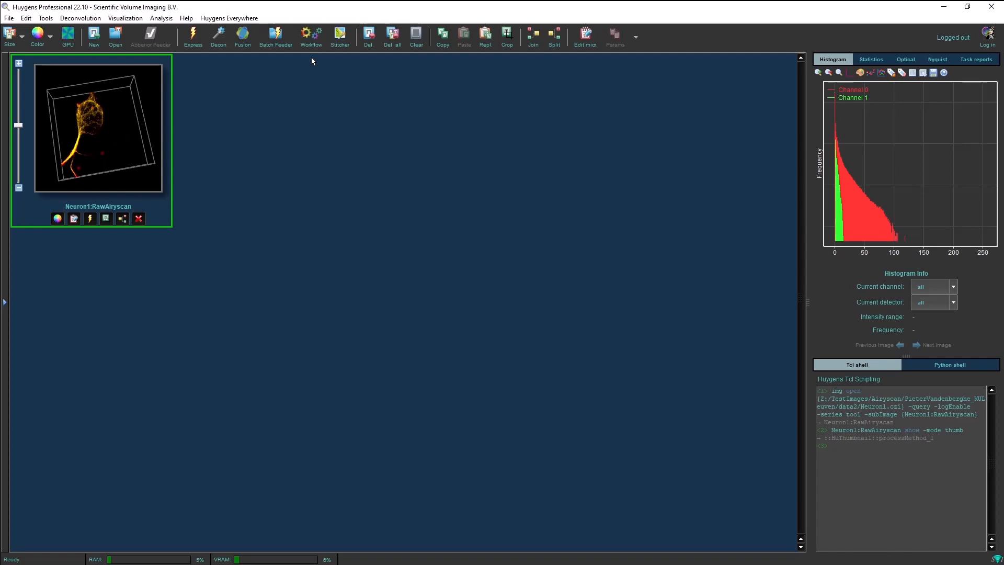
# - Open the Deconvolution Wizard for the image, enter the wizard, and launch the Array Detector Analyzer
pyautogui.click(219, 40)
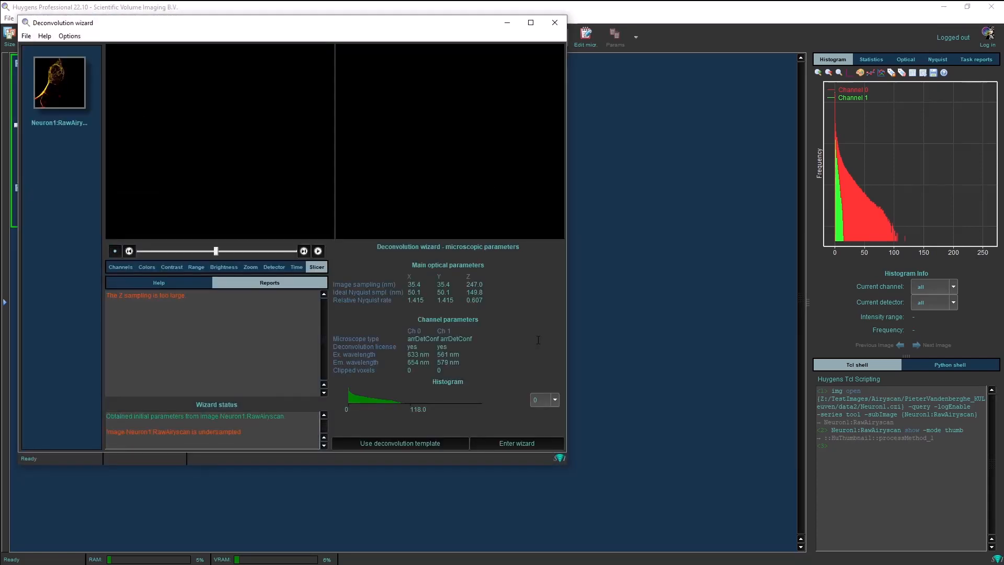
pyautogui.click(529, 444)
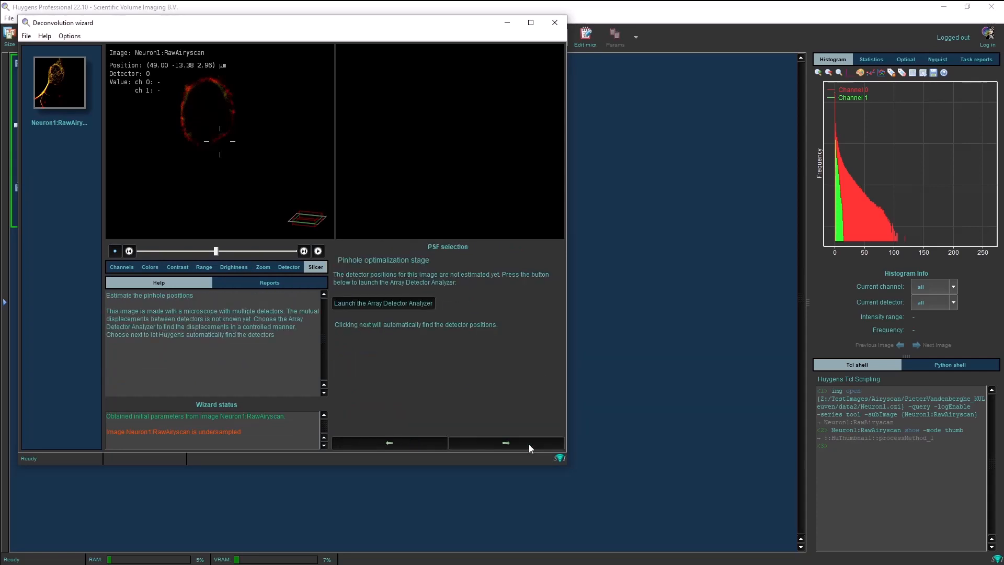
pyautogui.click(422, 303)
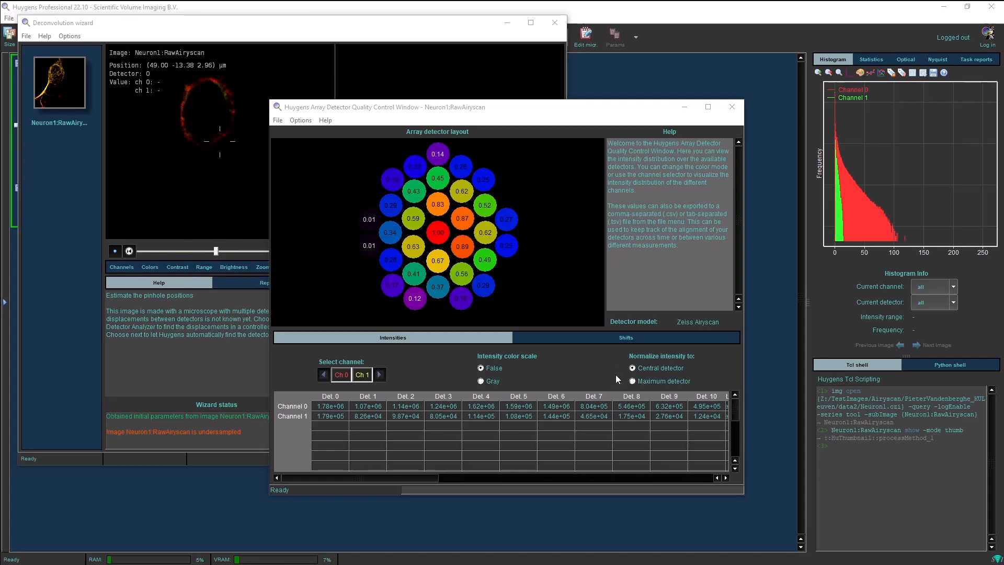
# - Compare intensity normalization to maximum versus central detector and the gray versus false color scales
pyautogui.click(643, 380)
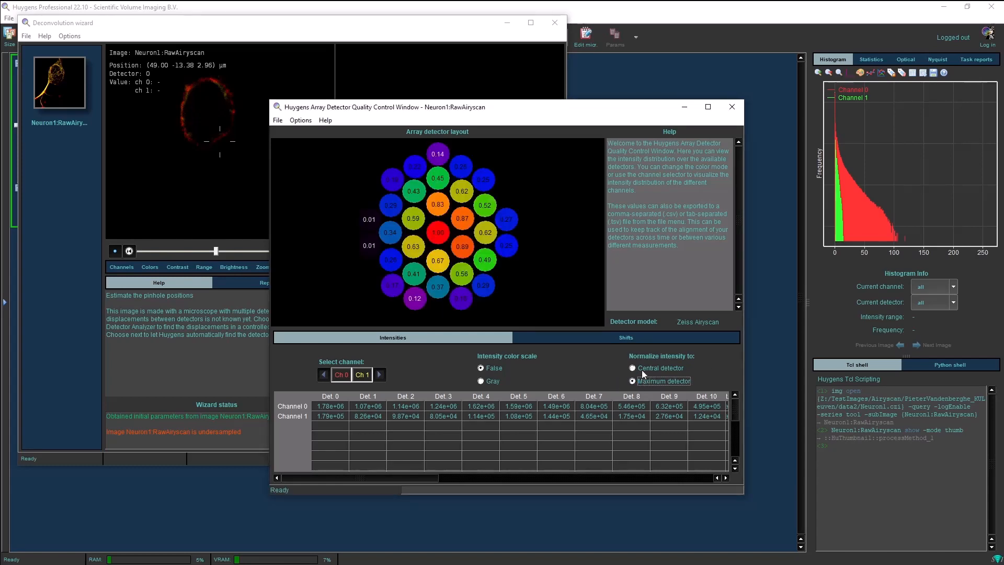
pyautogui.click(641, 368)
pyautogui.moveTo(392, 478)
pyautogui.mouseDown()
pyautogui.moveTo(679, 480)
pyautogui.moveTo(391, 469)
pyautogui.mouseUp()
pyautogui.click(490, 380)
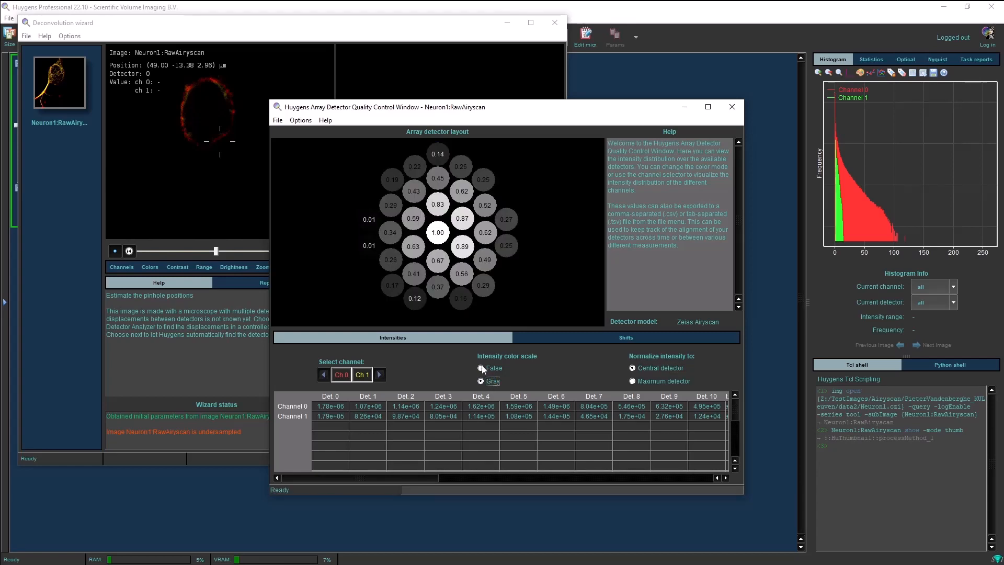
pyautogui.click(482, 369)
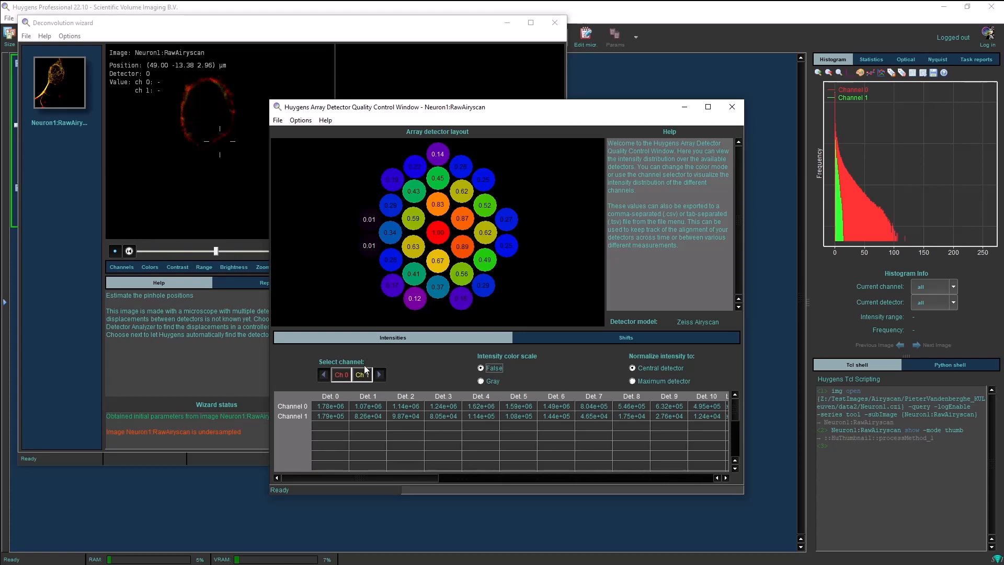
# - View the detector intensities of channel 0 and channel 1 separately, then both channels together
pyautogui.click(363, 379)
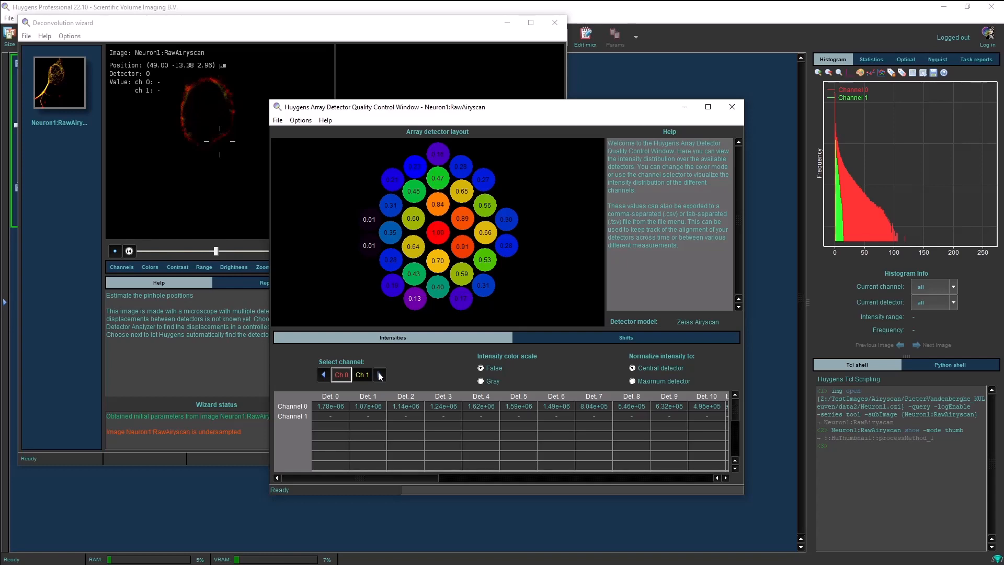
pyautogui.click(381, 375)
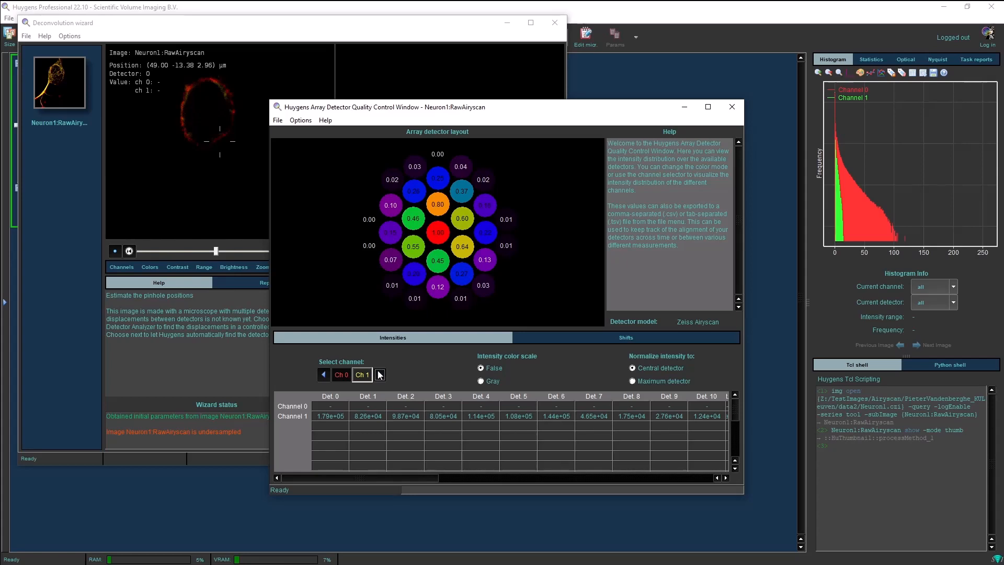
pyautogui.click(343, 376)
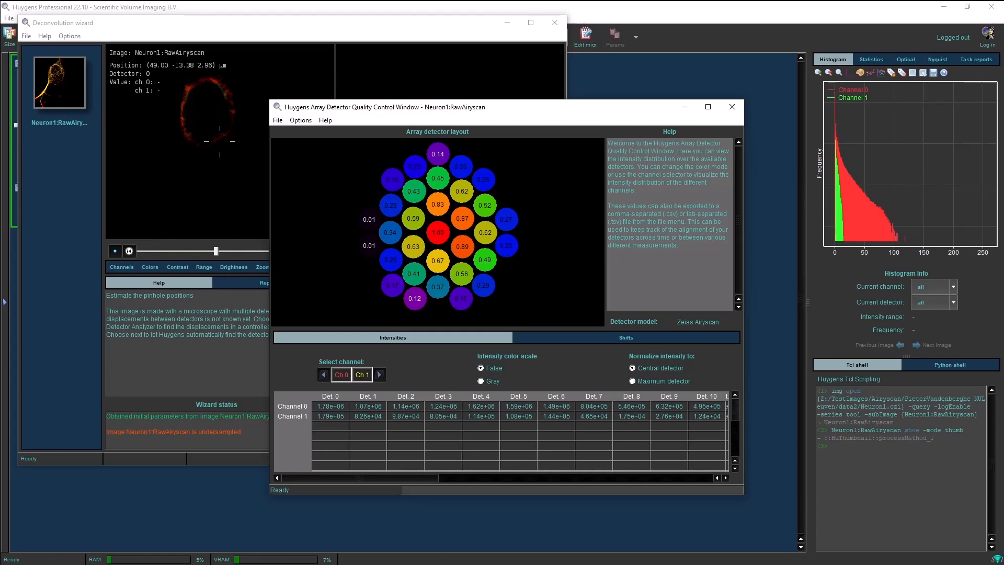
pyautogui.click(281, 121)
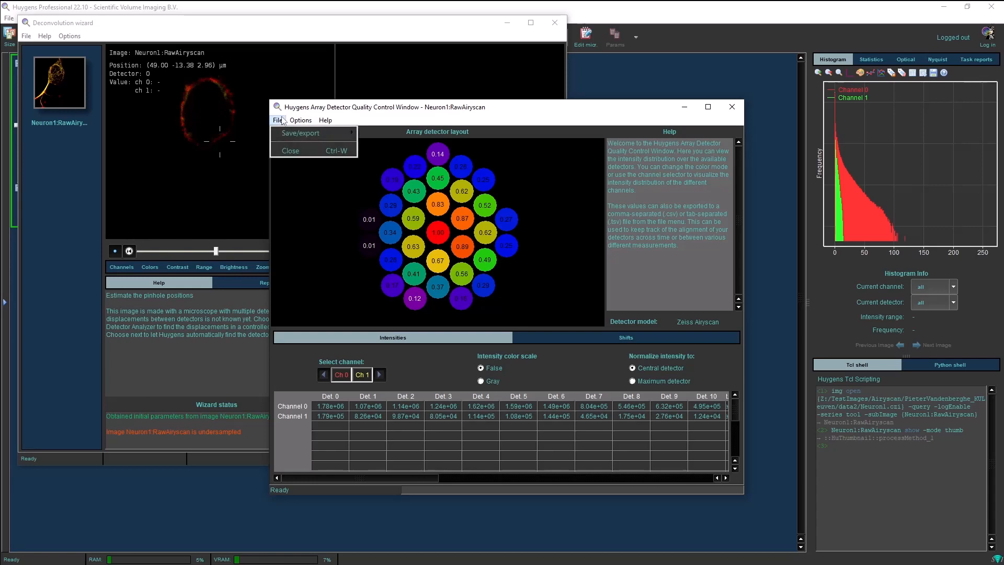
pyautogui.moveTo(285, 136)
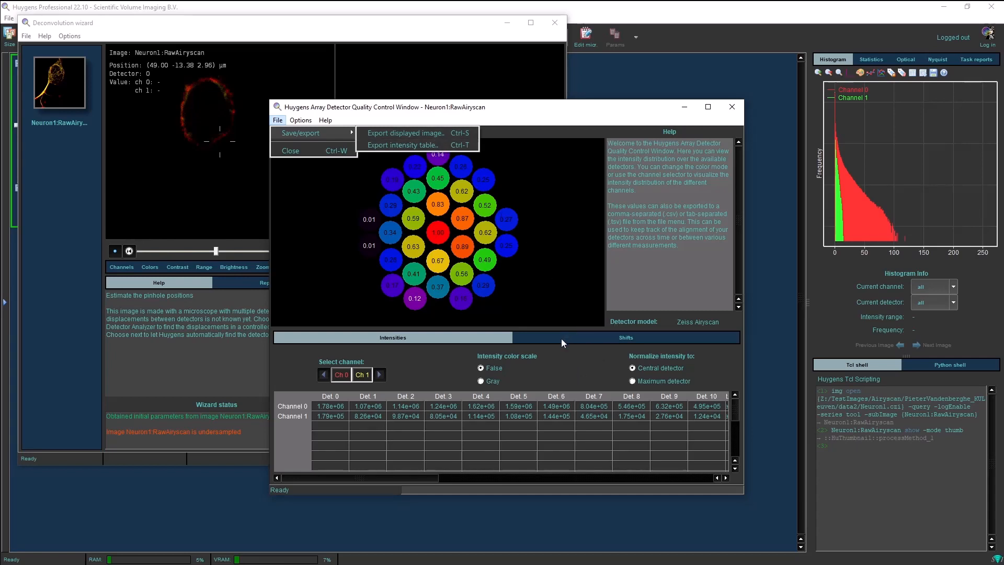
pyautogui.click(461, 334)
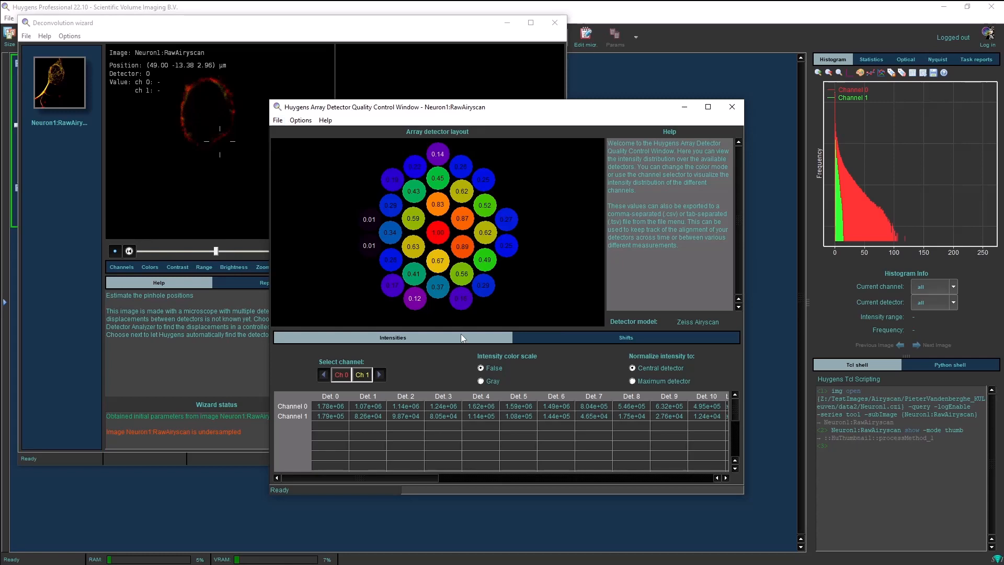
# - Calculate the detector shifts with high accuracy and autofit the array detector layout parameters
pyautogui.click(562, 340)
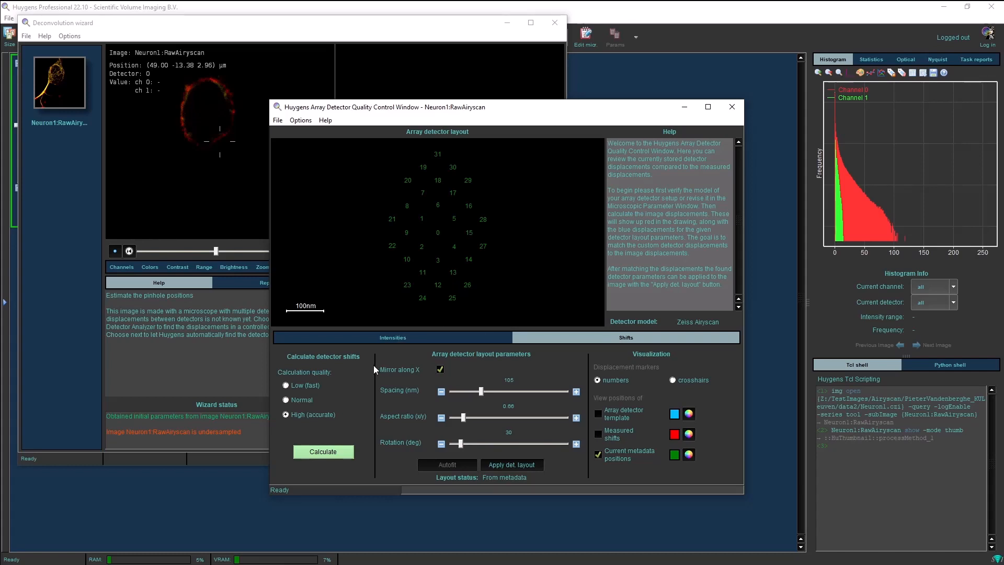
pyautogui.click(337, 452)
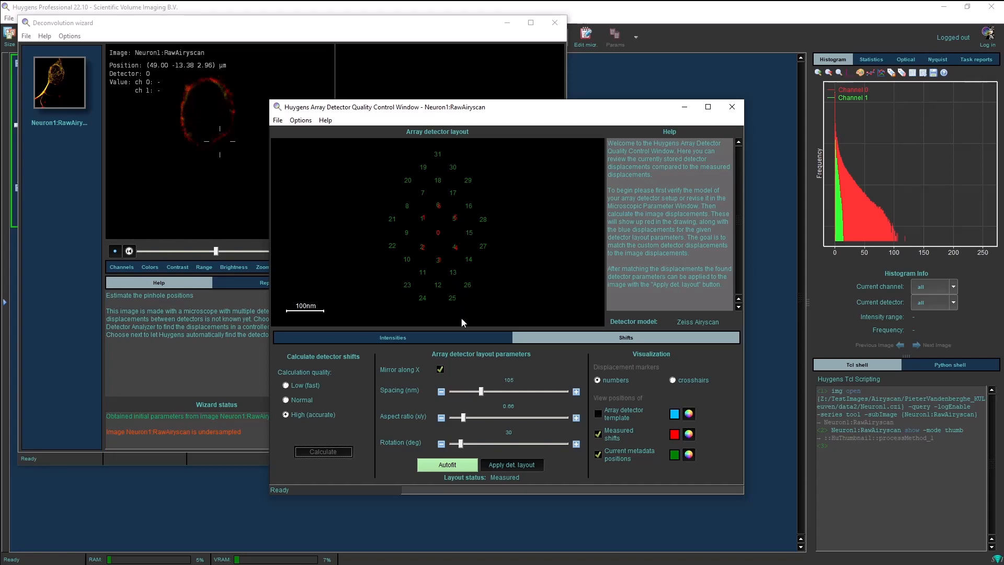
pyautogui.click(463, 465)
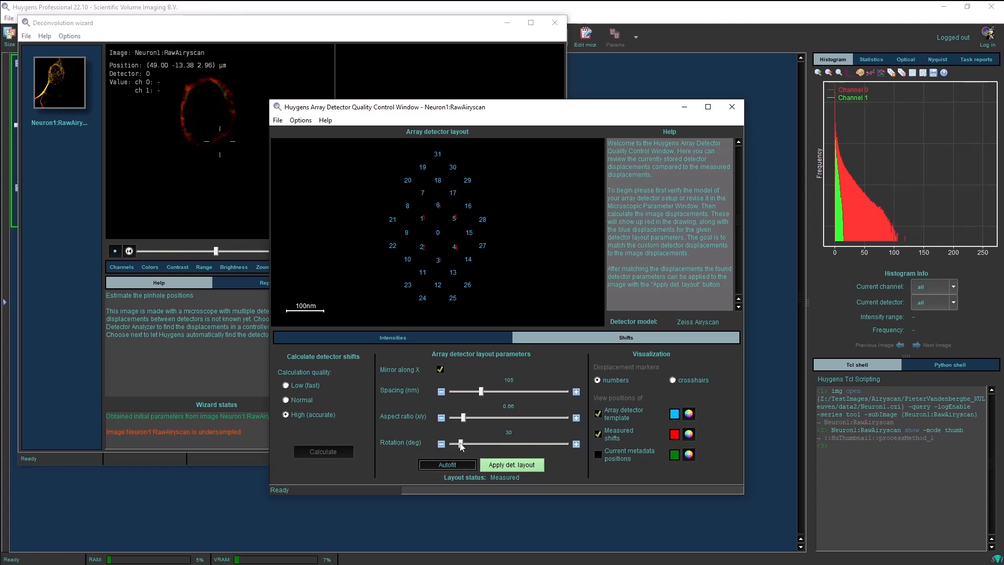
# - Tweak the rotation, spacing and aspect ratio sliders manually, then autofit the array detector layout parameters again
pyautogui.moveTo(460, 444)
pyautogui.mouseDown()
pyautogui.moveTo(476, 444)
pyautogui.moveTo(462, 445)
pyautogui.mouseUp()
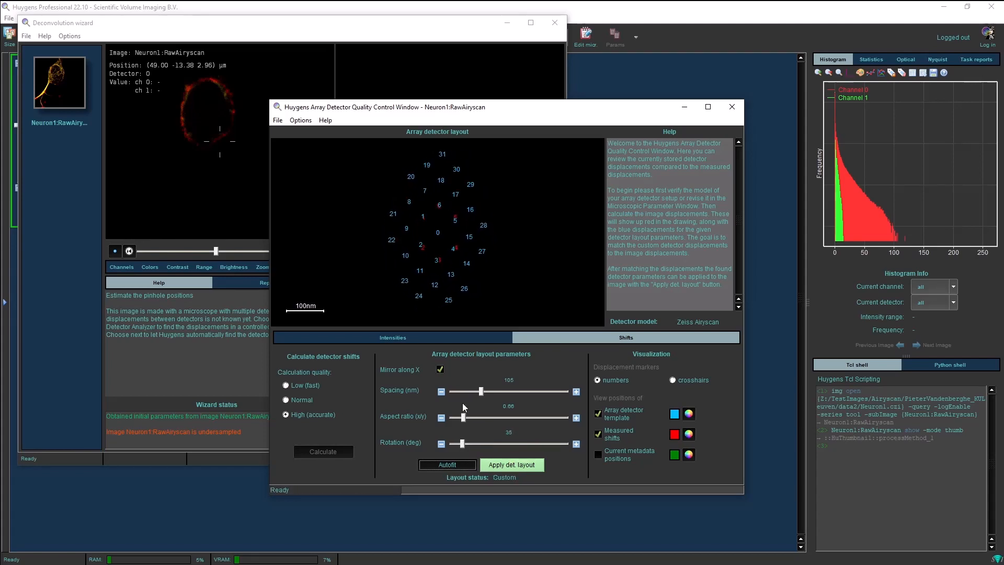
pyautogui.moveTo(484, 393); pyautogui.dragTo(466, 422)
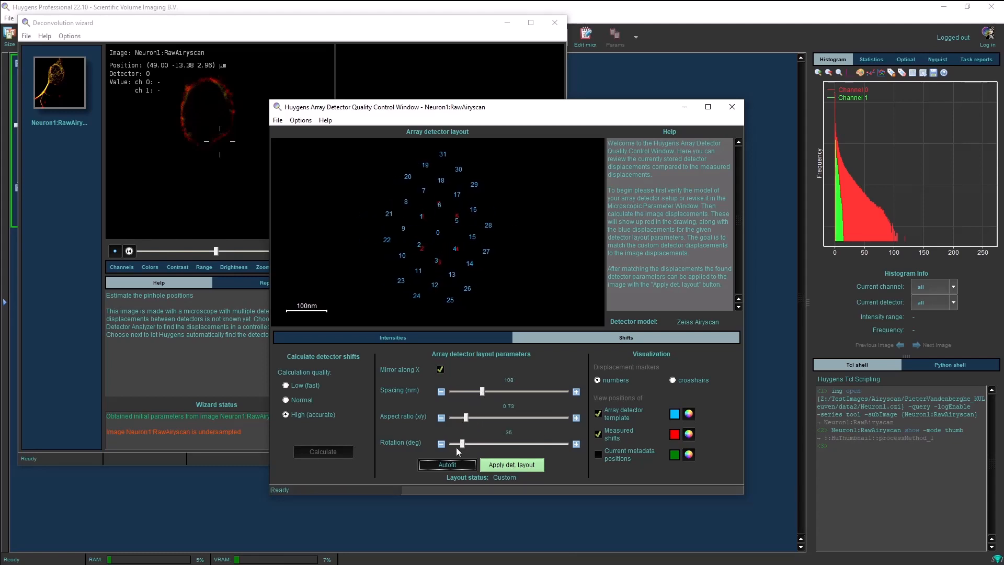
pyautogui.click(453, 465)
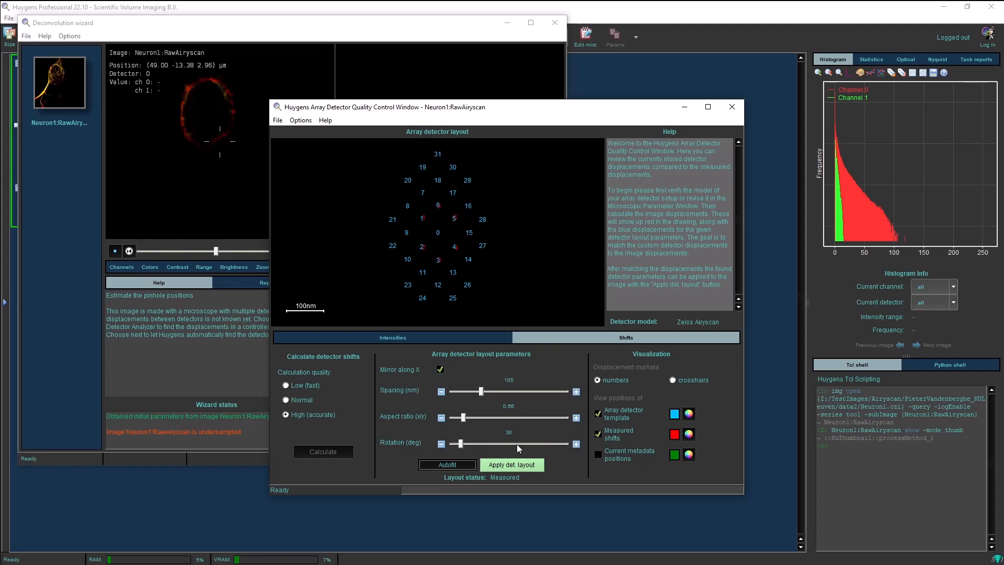
# - Apply the fitted detector layout to the image, glance at the intensities view, and close the quality control window
pyautogui.click(519, 465)
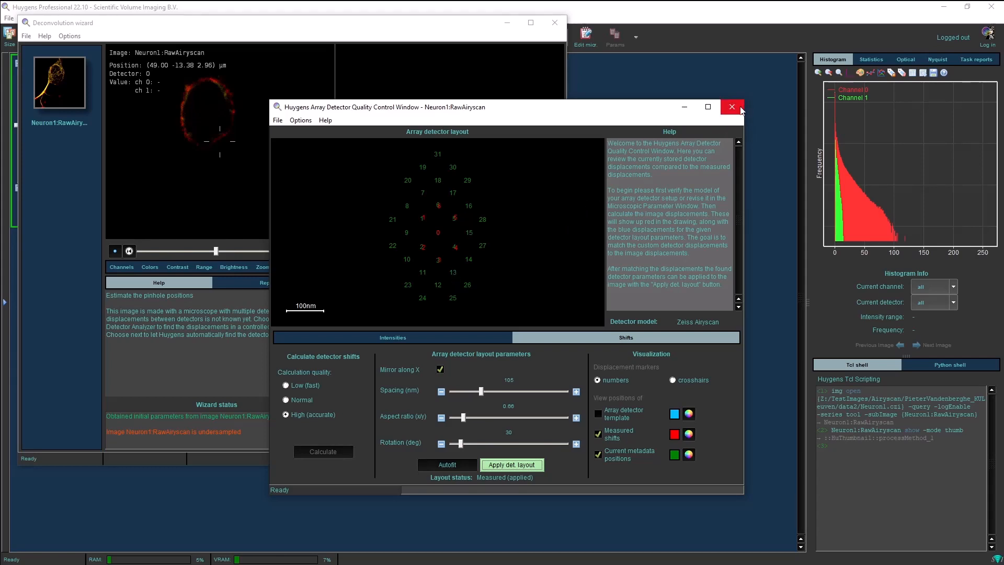
pyautogui.click(426, 336)
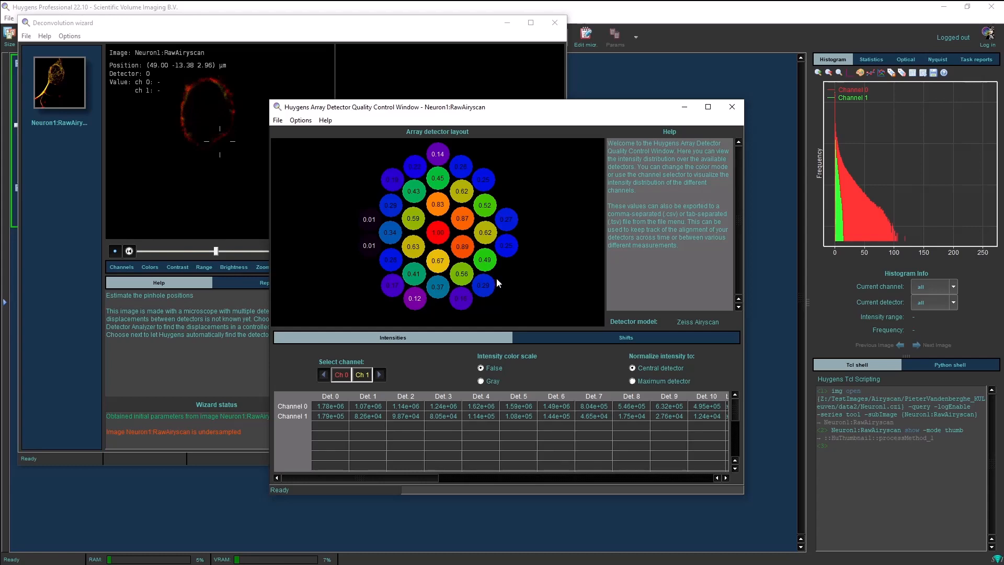
pyautogui.click(732, 107)
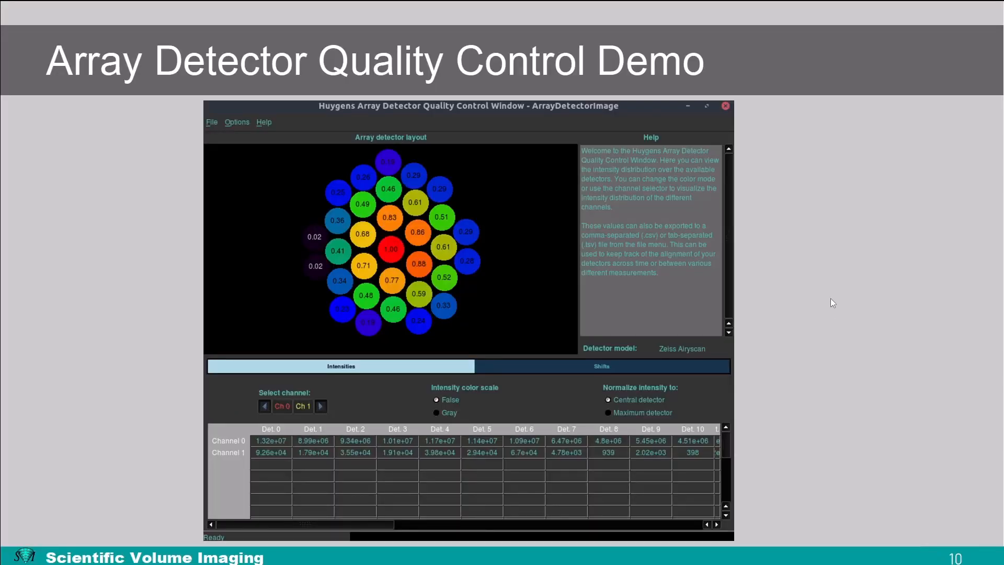
pyautogui.press('Right')
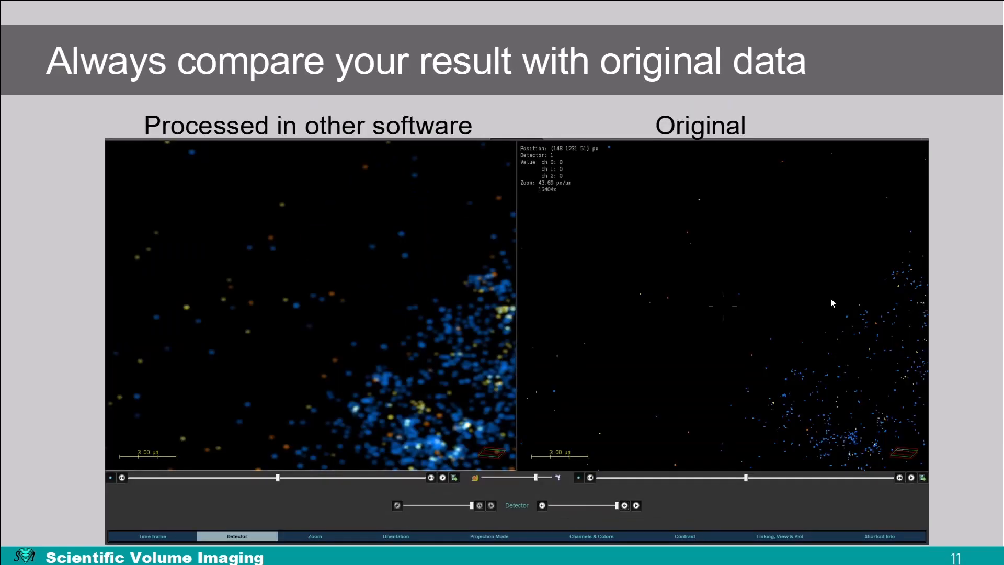